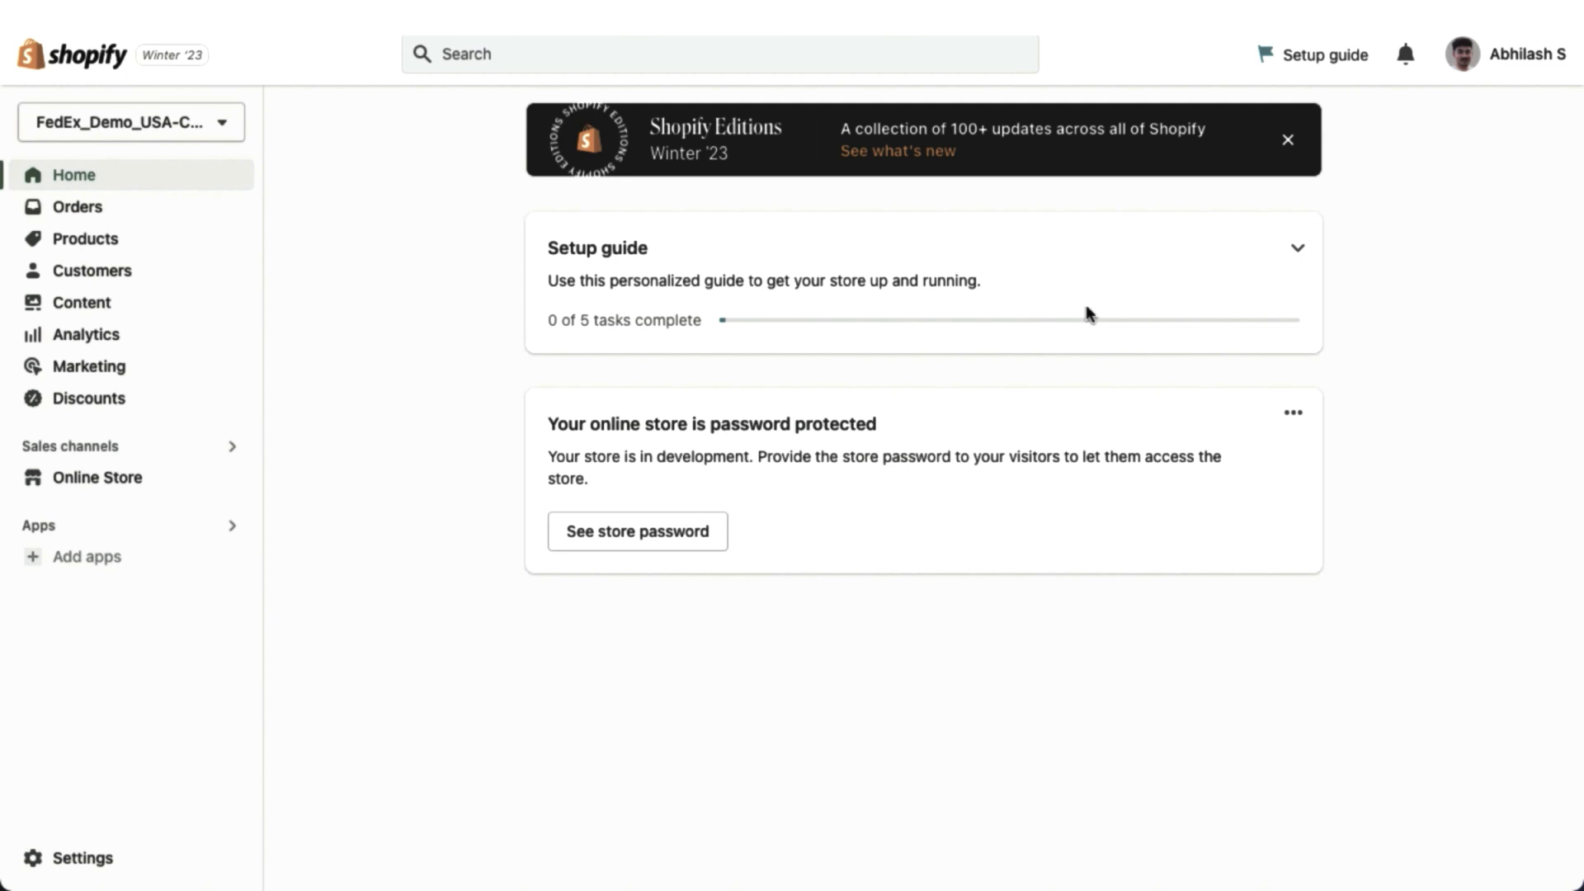
Search the App Store for 'fedex' and start adding PH Ship, Rate and Track to the store.
click(104, 526)
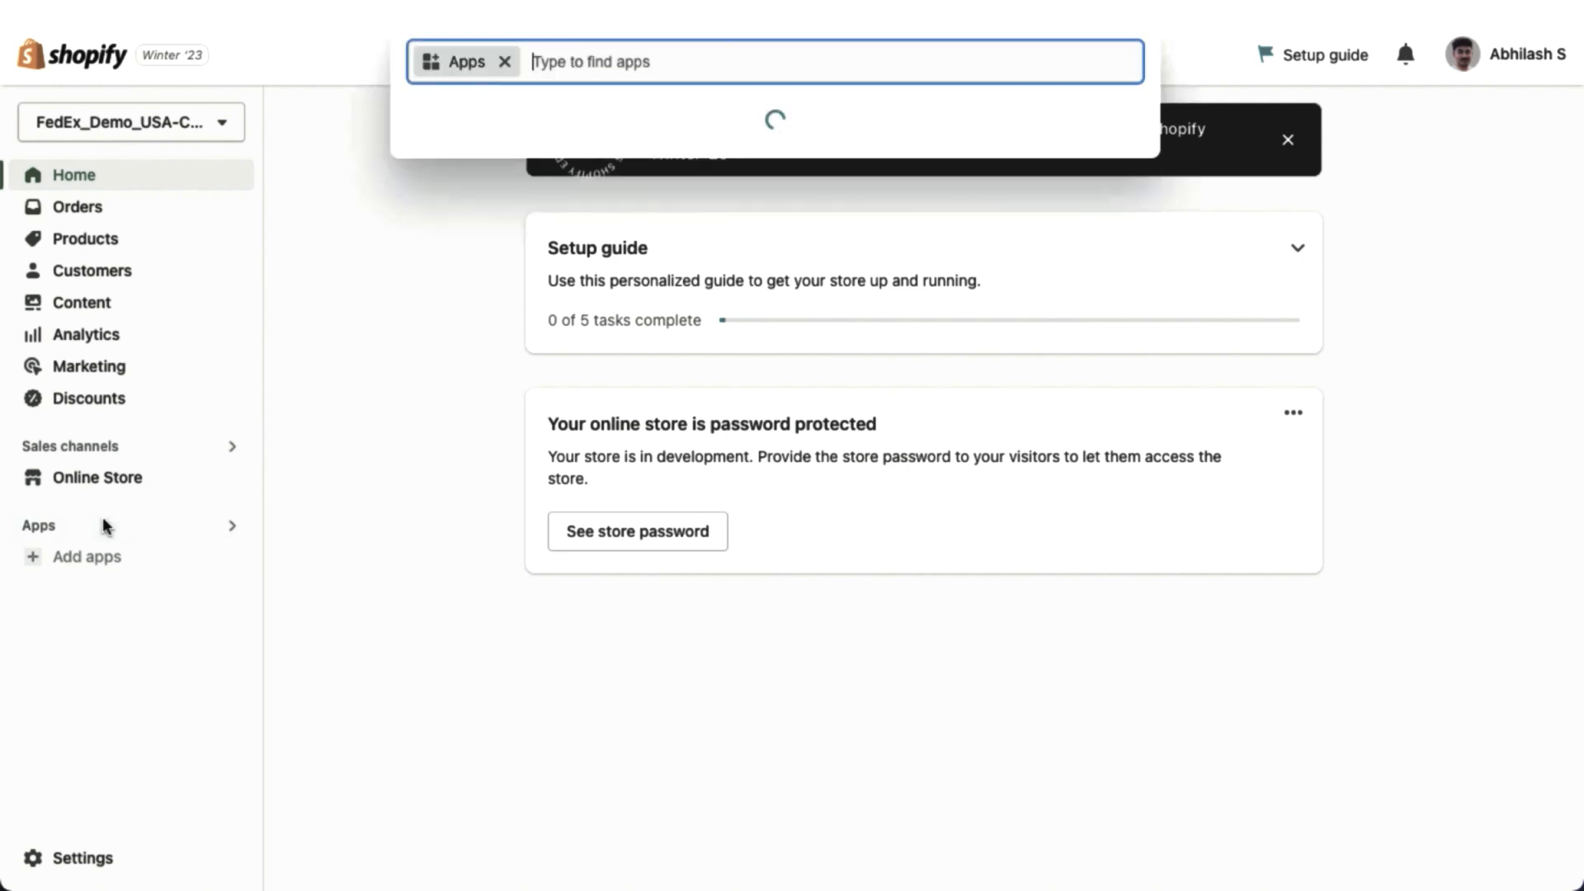
text(fede)
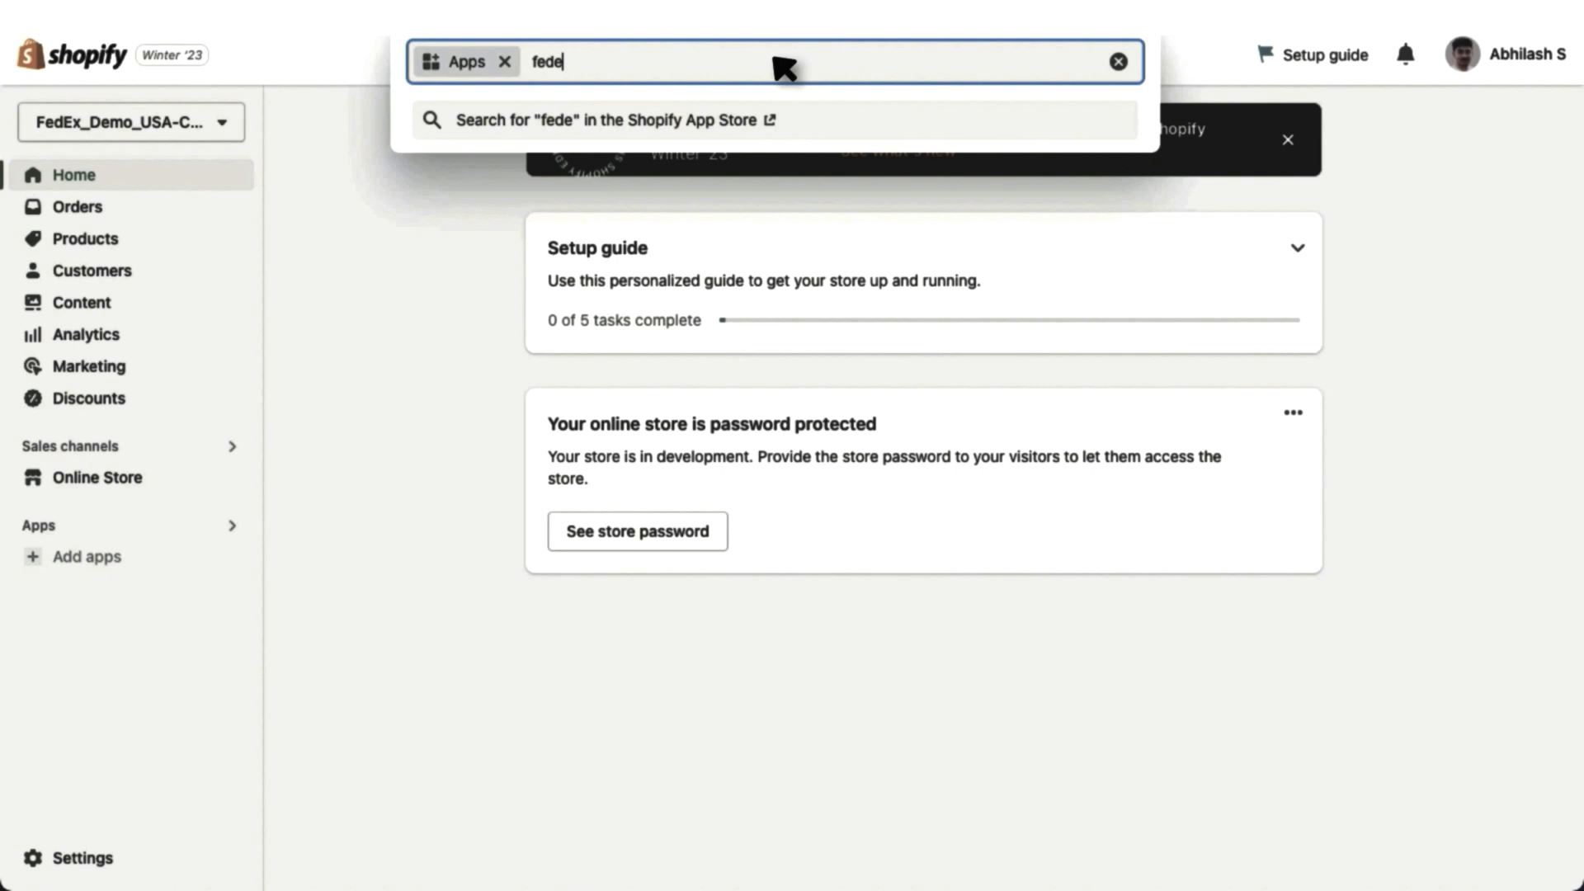
text(x)
click(784, 120)
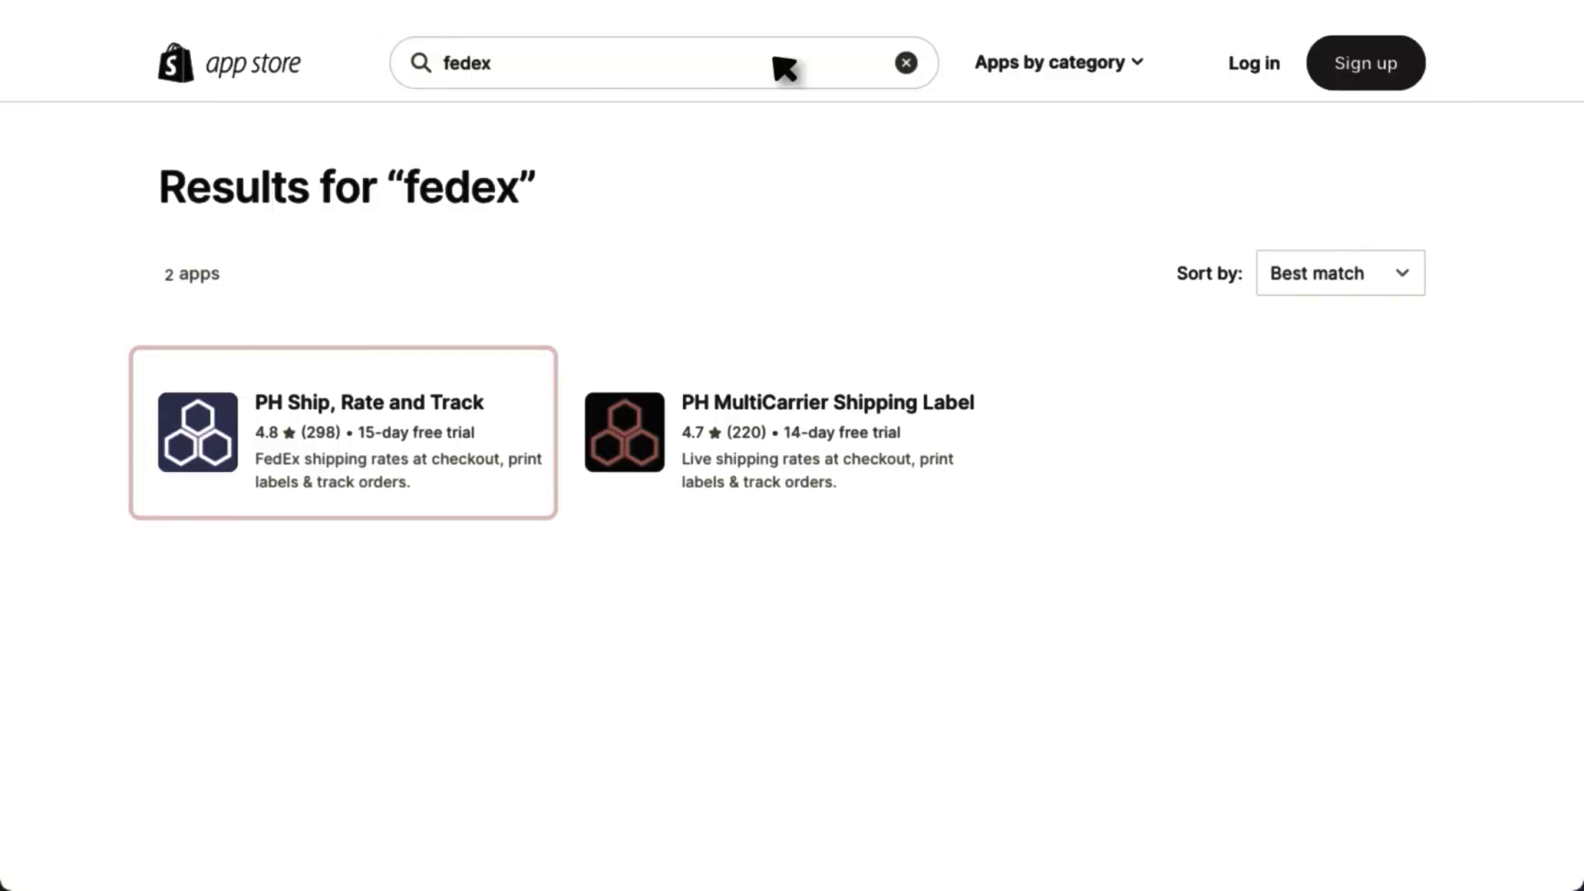
click(361, 432)
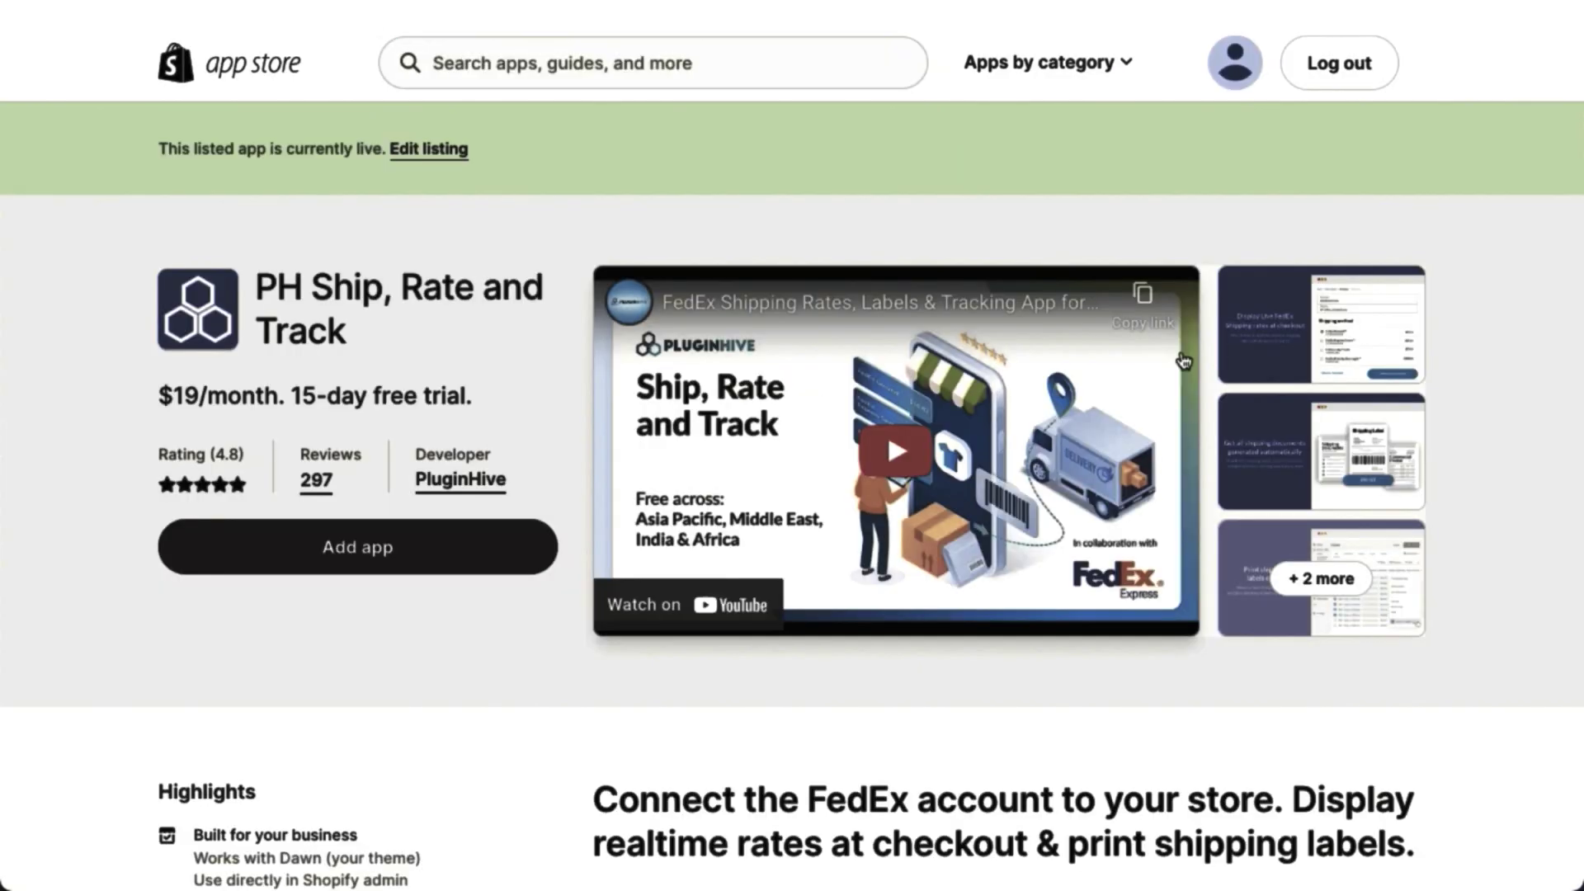
click(406, 564)
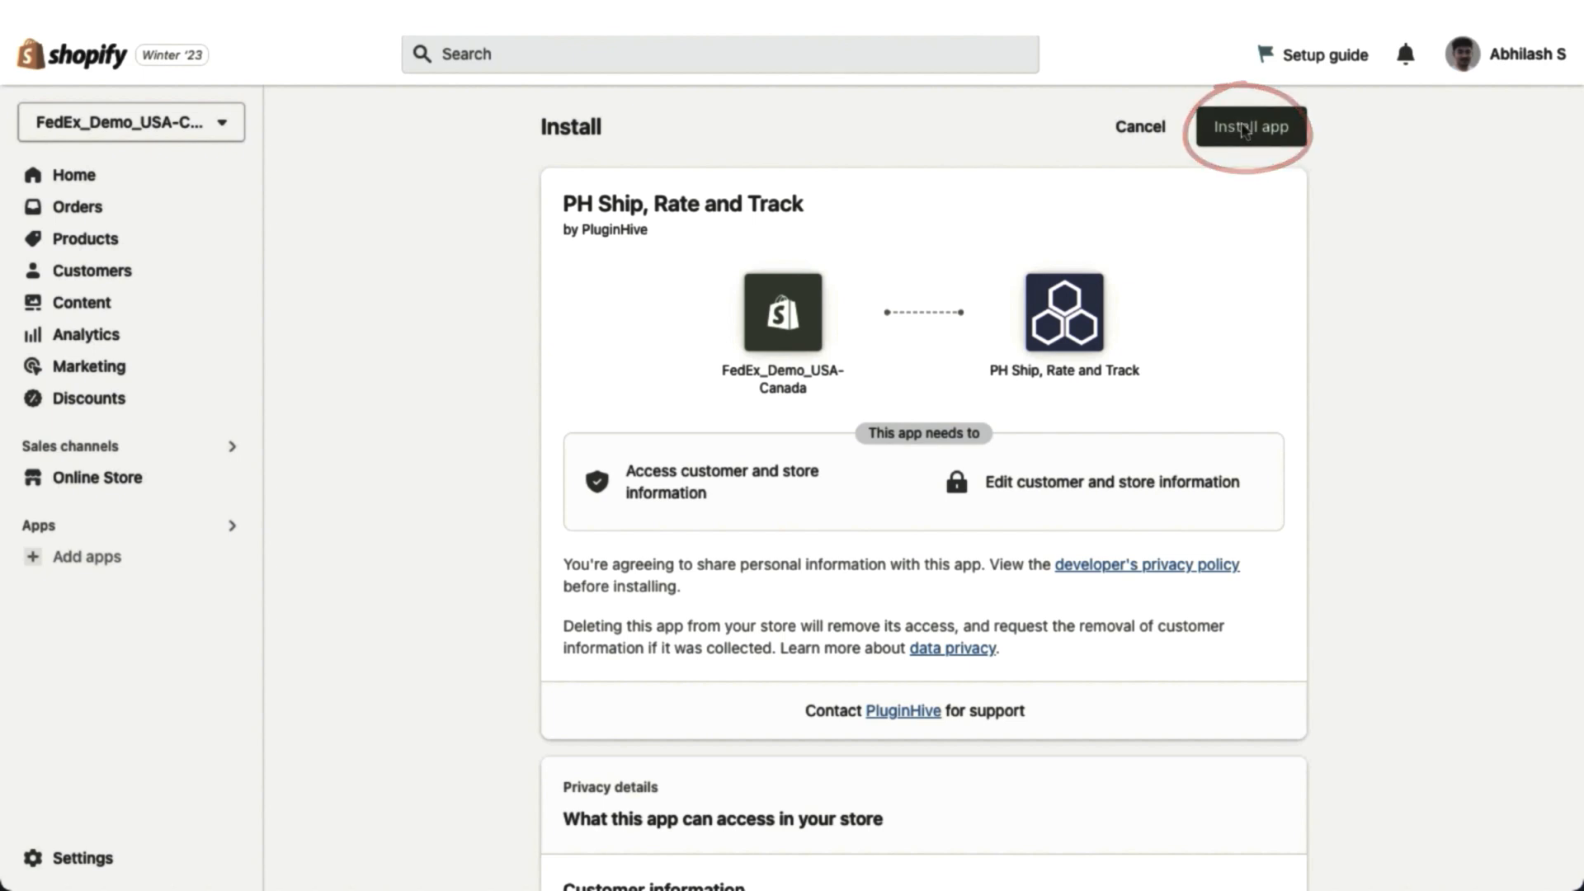
Install the app, then submit the onboarding form with a saved email and phone number.
click(1251, 127)
scroll(1207, 421, down, 5)
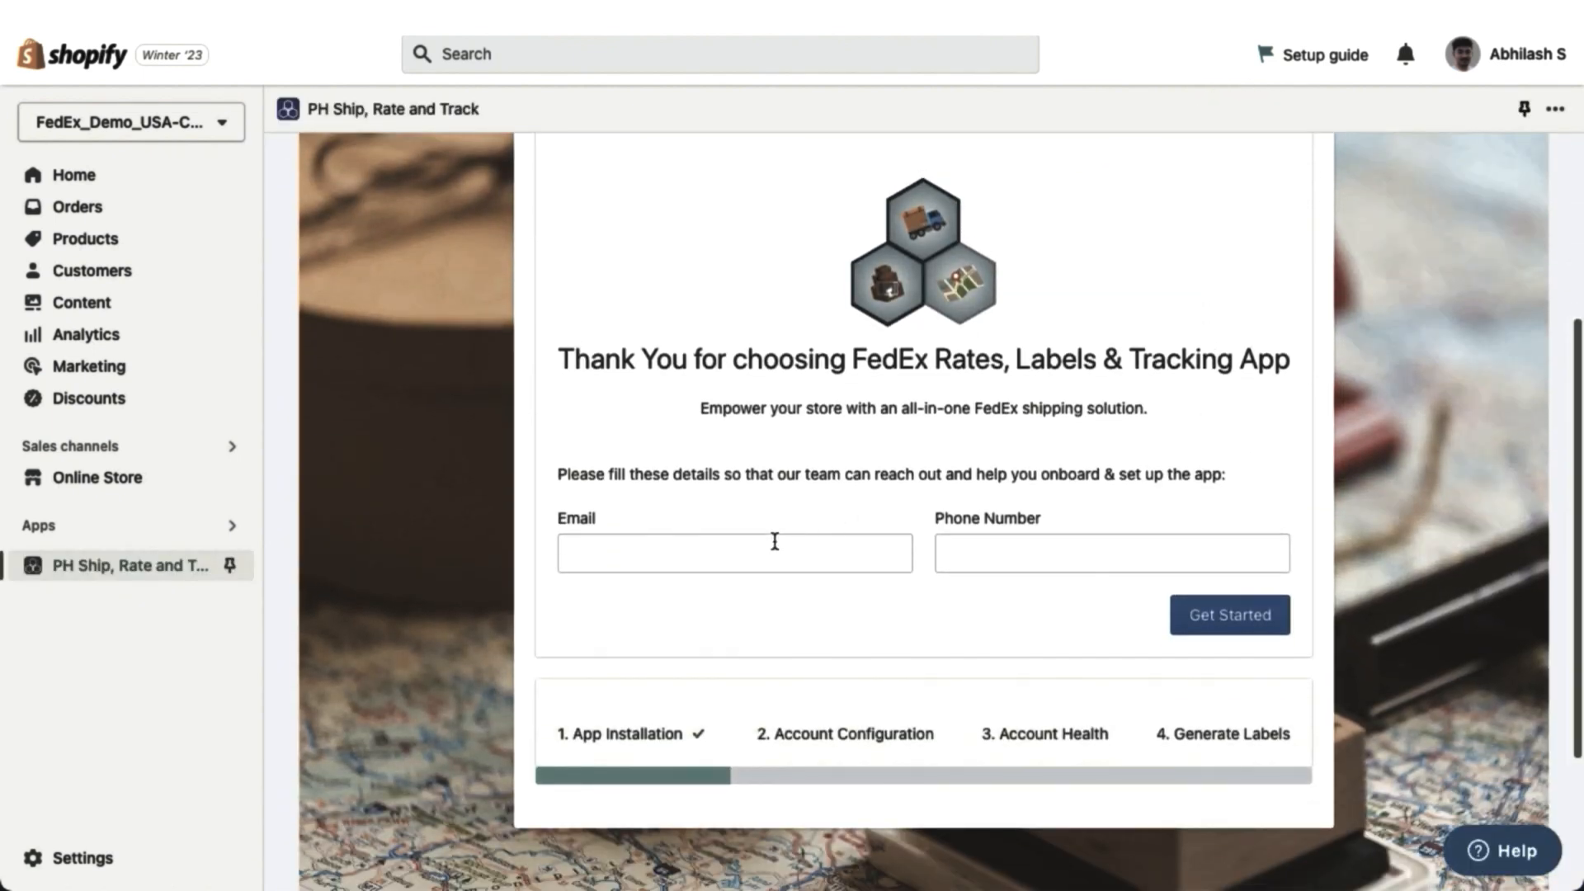
click(761, 555)
text(abhi)
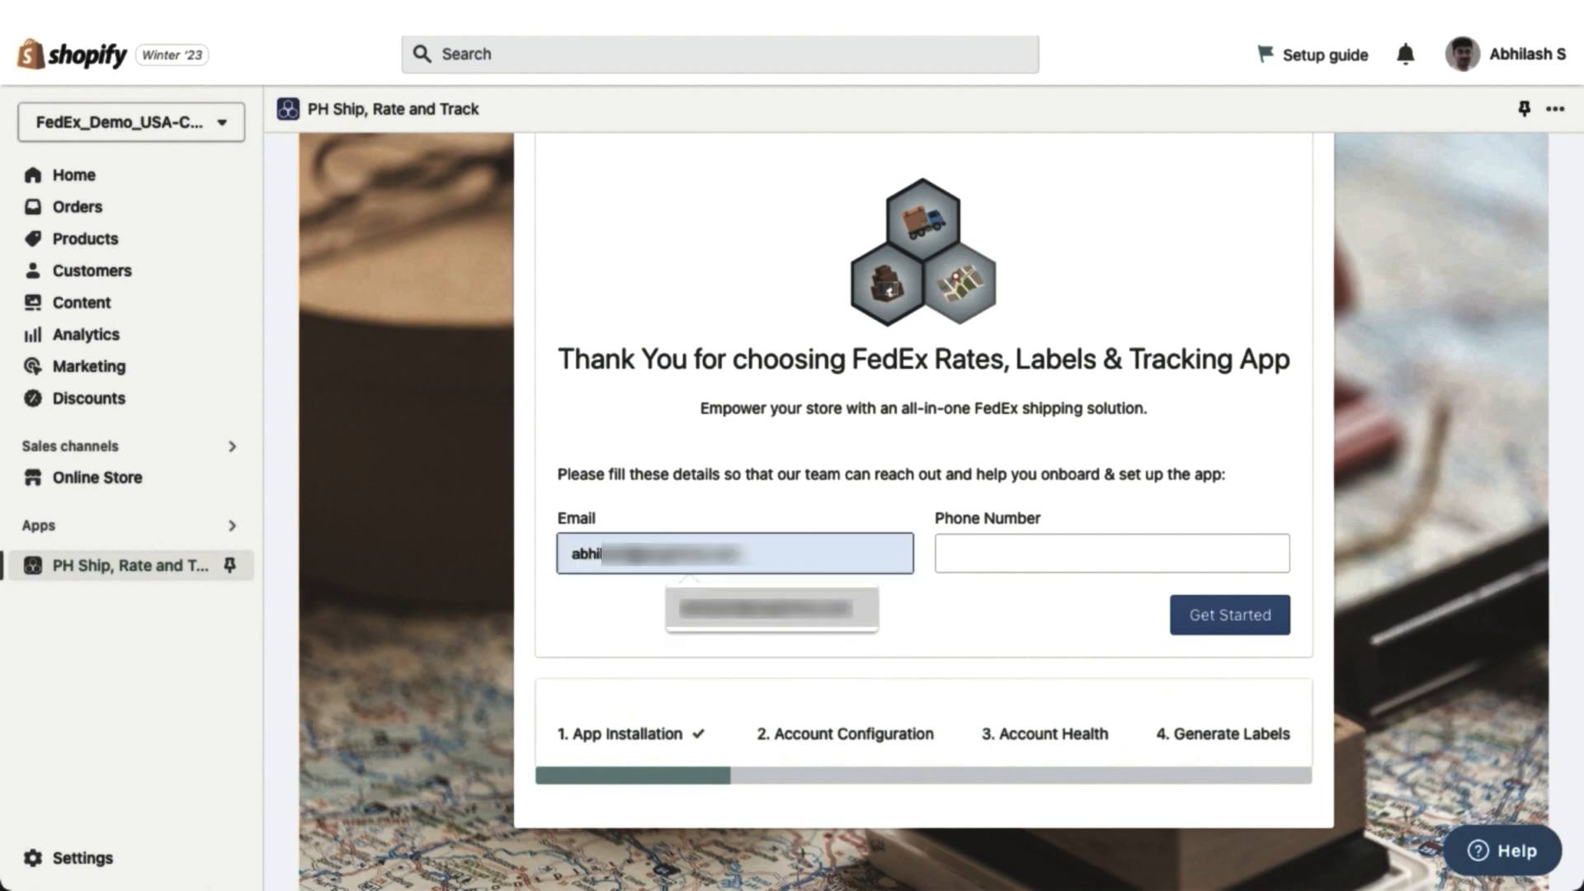
click(767, 606)
click(956, 553)
text(0987654321)
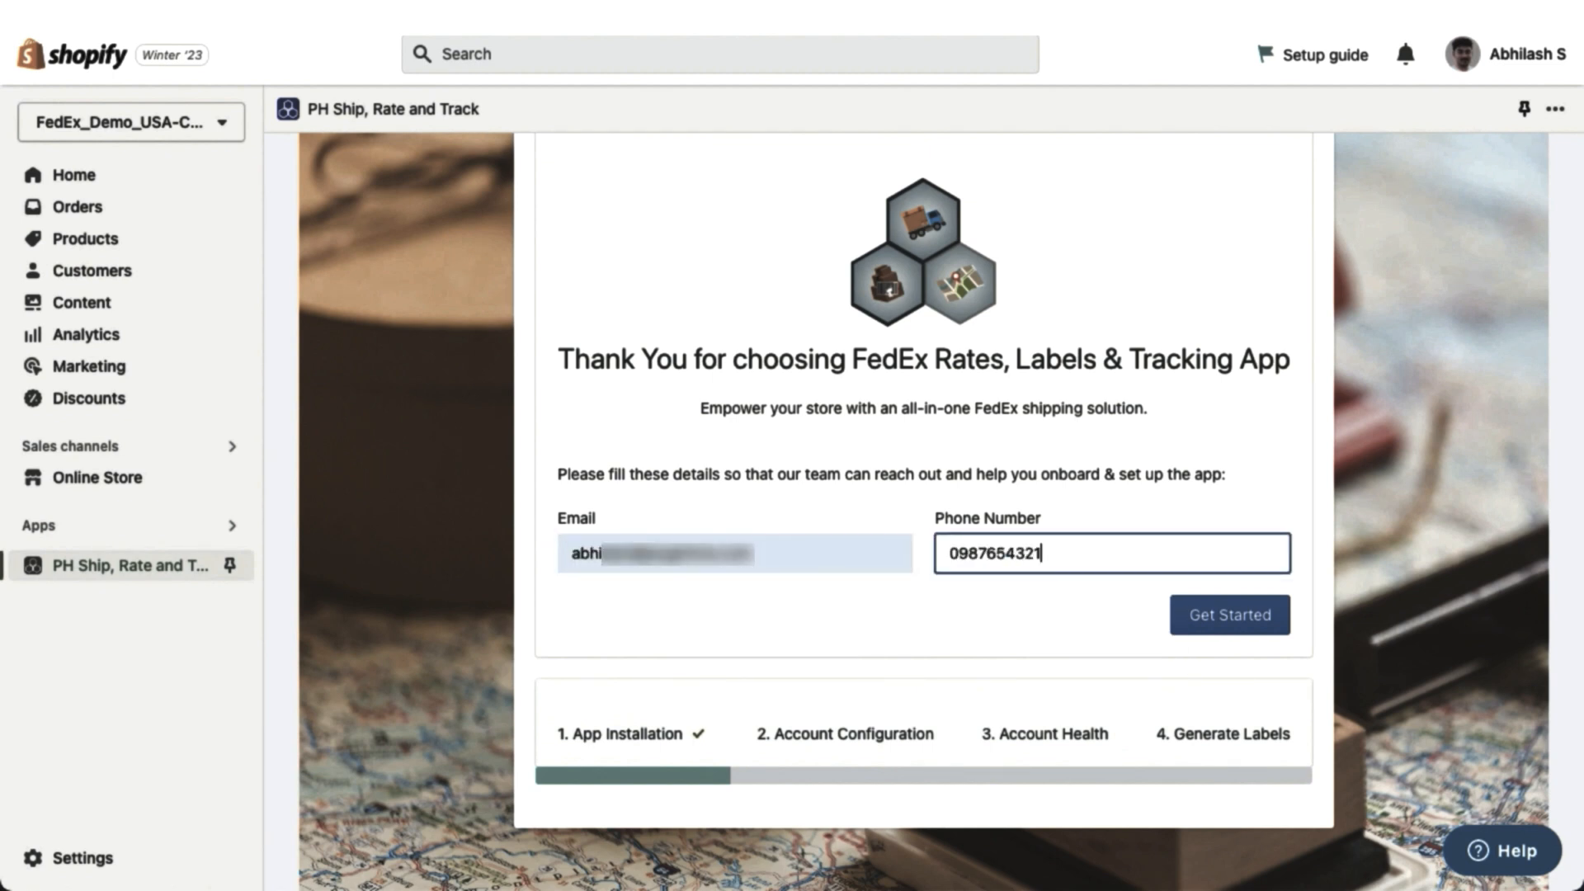
click(1229, 615)
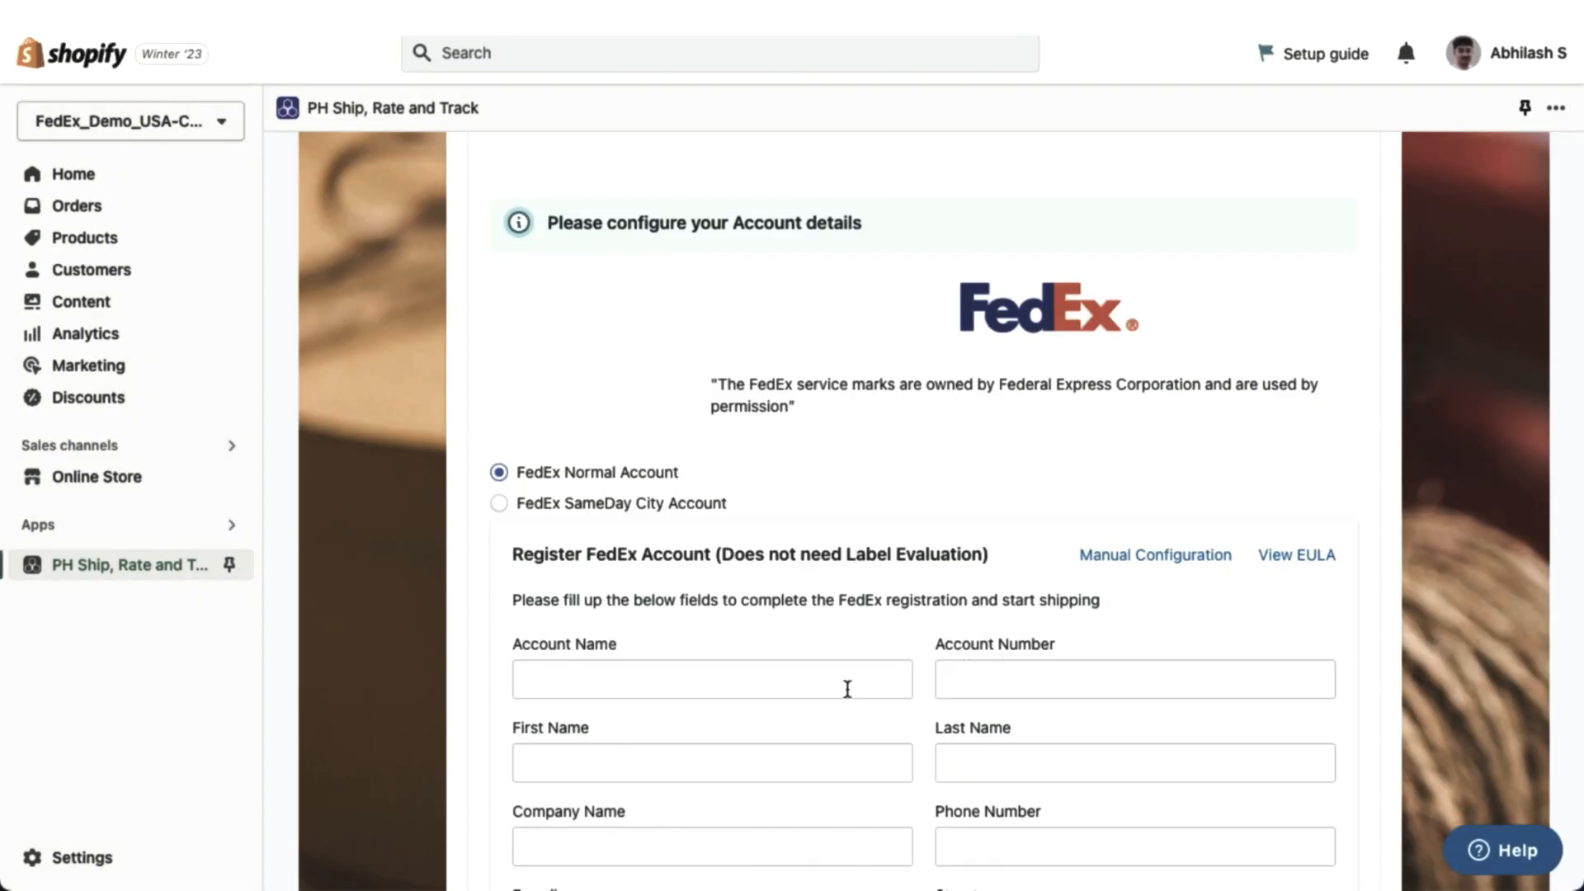
Enter account name FedEx, account number, first and last name, company PluginHive and phone number.
click(846, 688)
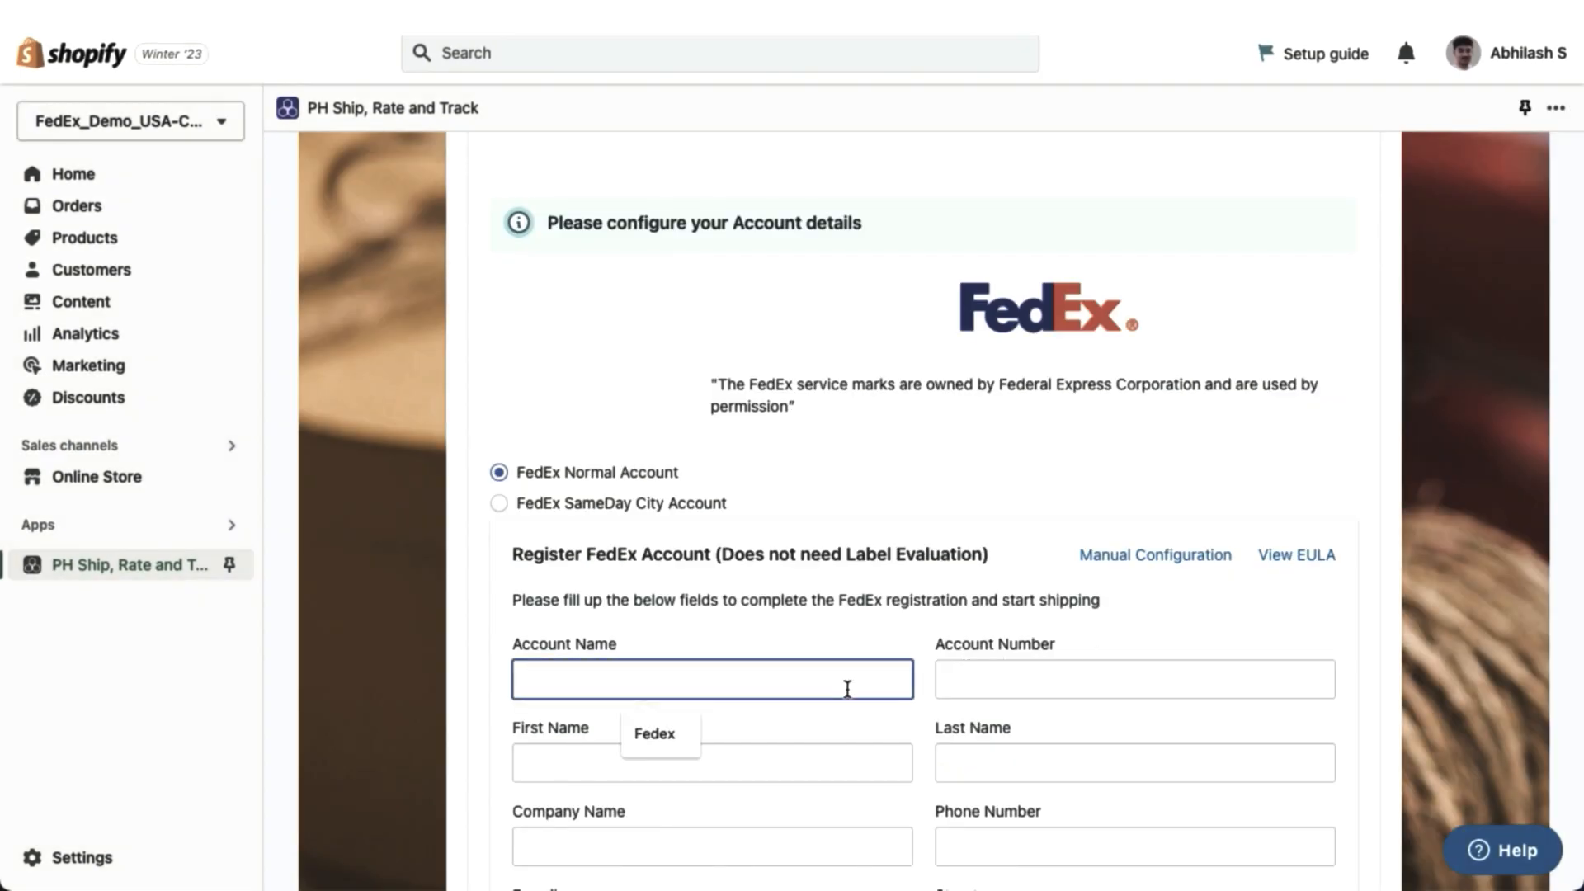
text(FedEx)
click(1044, 678)
text(77)
click(712, 762)
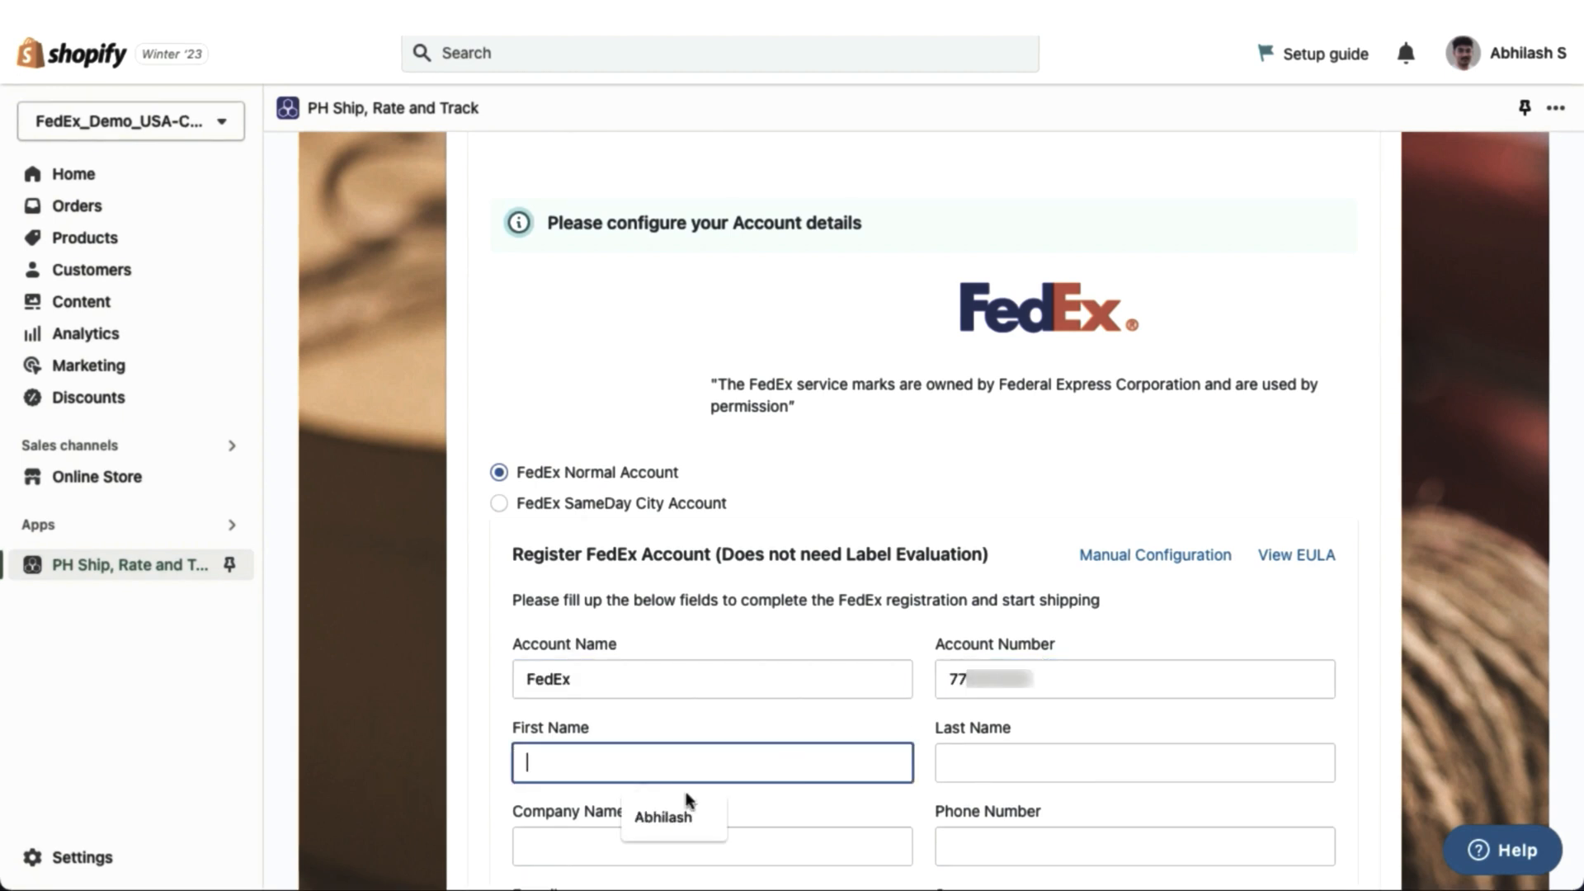
click(675, 811)
click(1011, 763)
text(S)
scroll(1012, 762, down, 1)
click(767, 734)
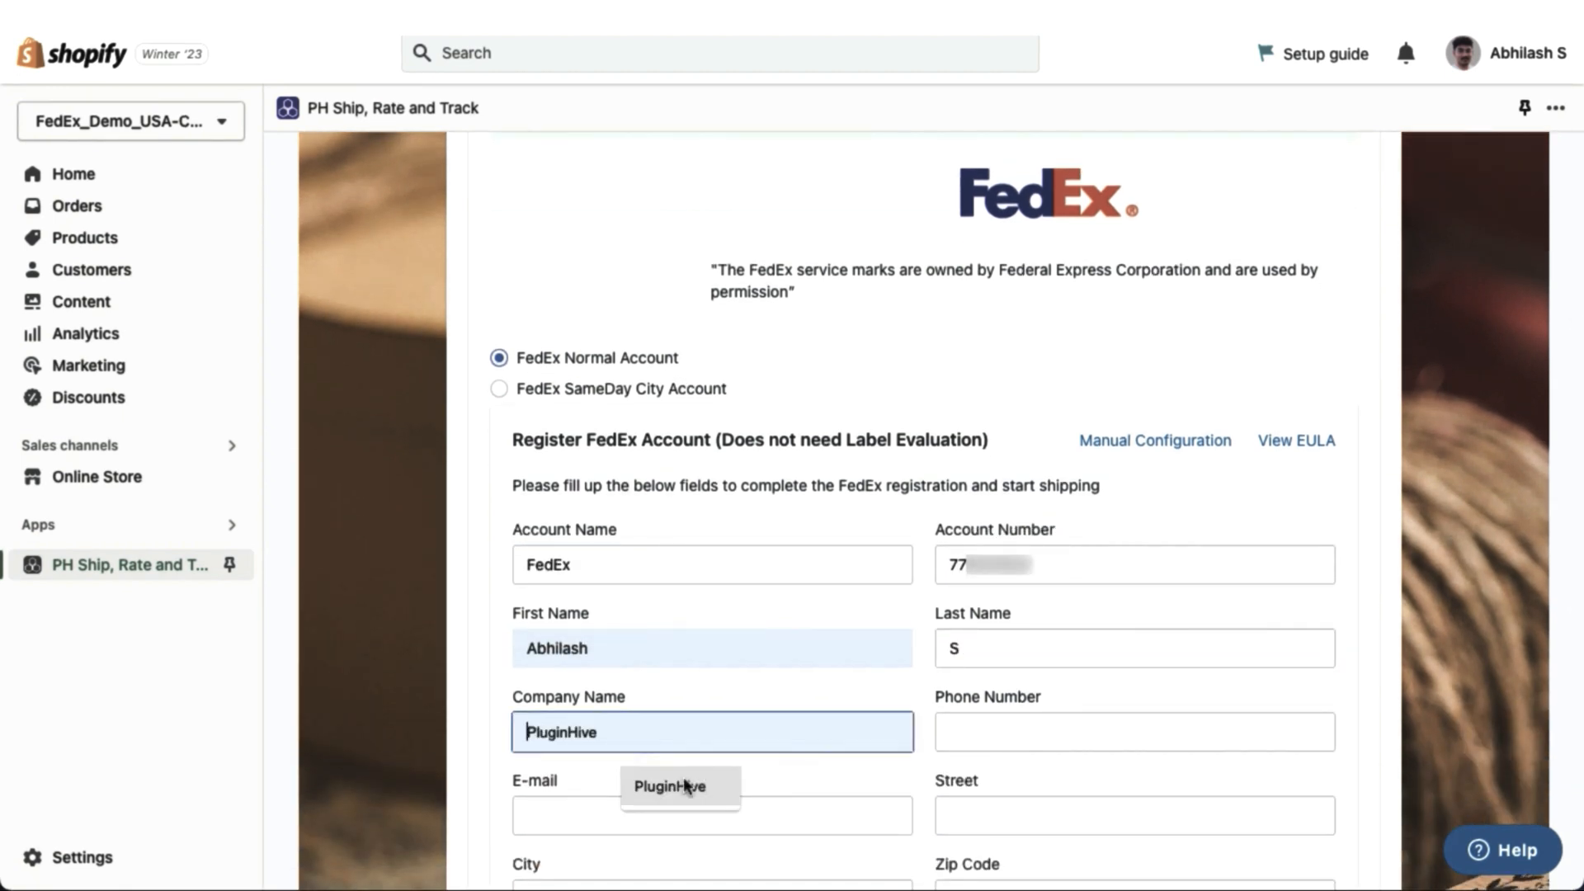
click(675, 786)
click(1135, 732)
click(1114, 786)
Fill the e-mail, street address, city Guangzhou, zip code and country China -- Guangdong.
click(711, 816)
click(1135, 816)
click(1150, 760)
scroll(1077, 742, down, 2)
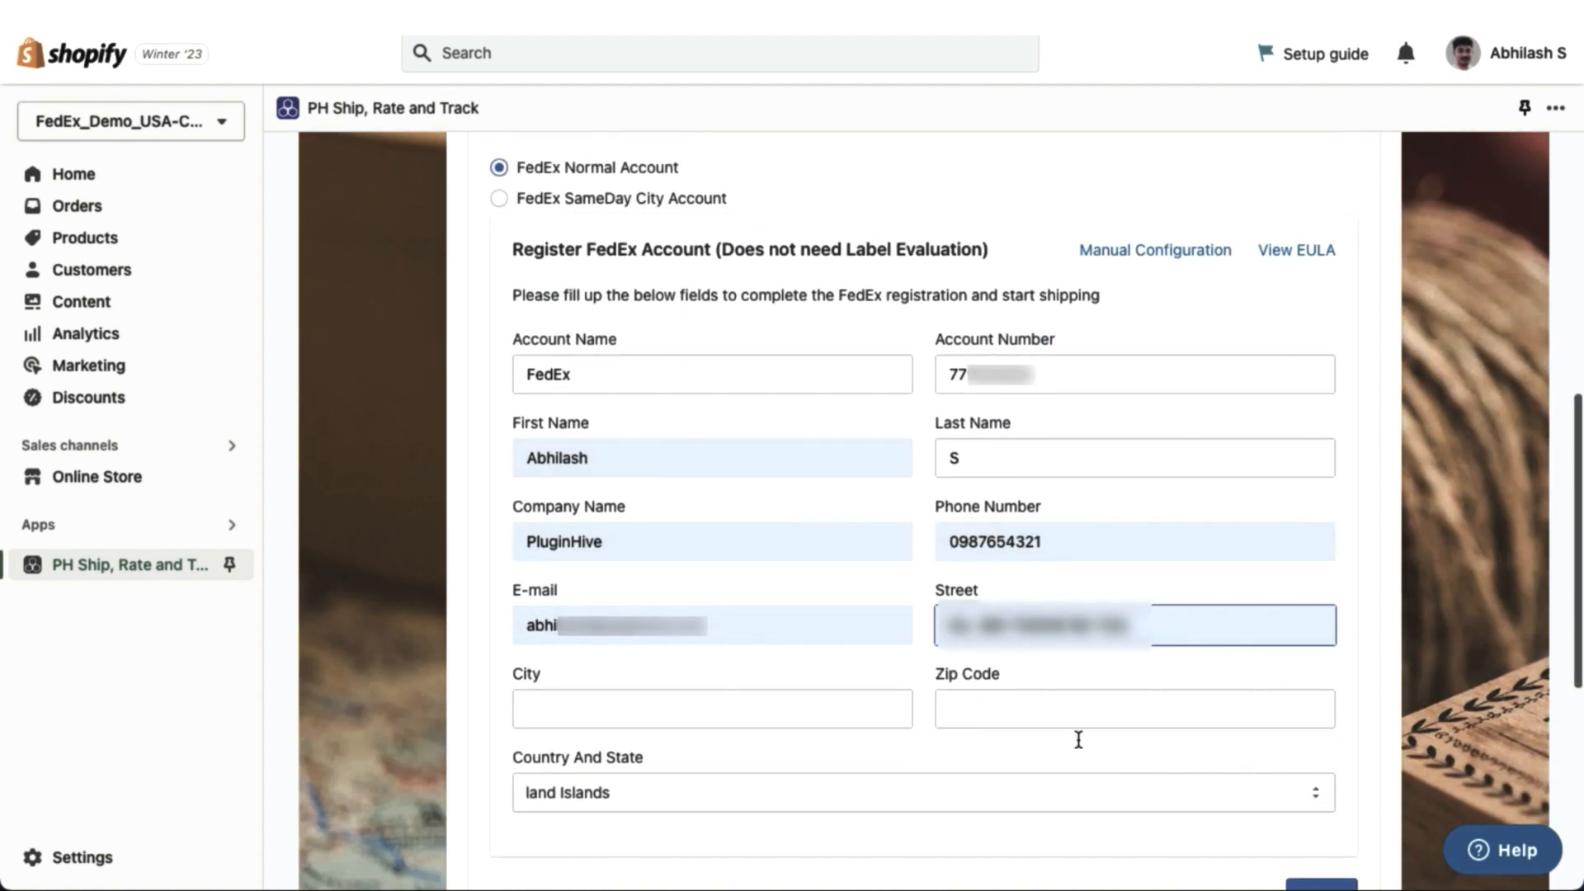
click(711, 708)
text(Guangzhou)
click(1089, 761)
click(950, 792)
text(chi)
key(Return)
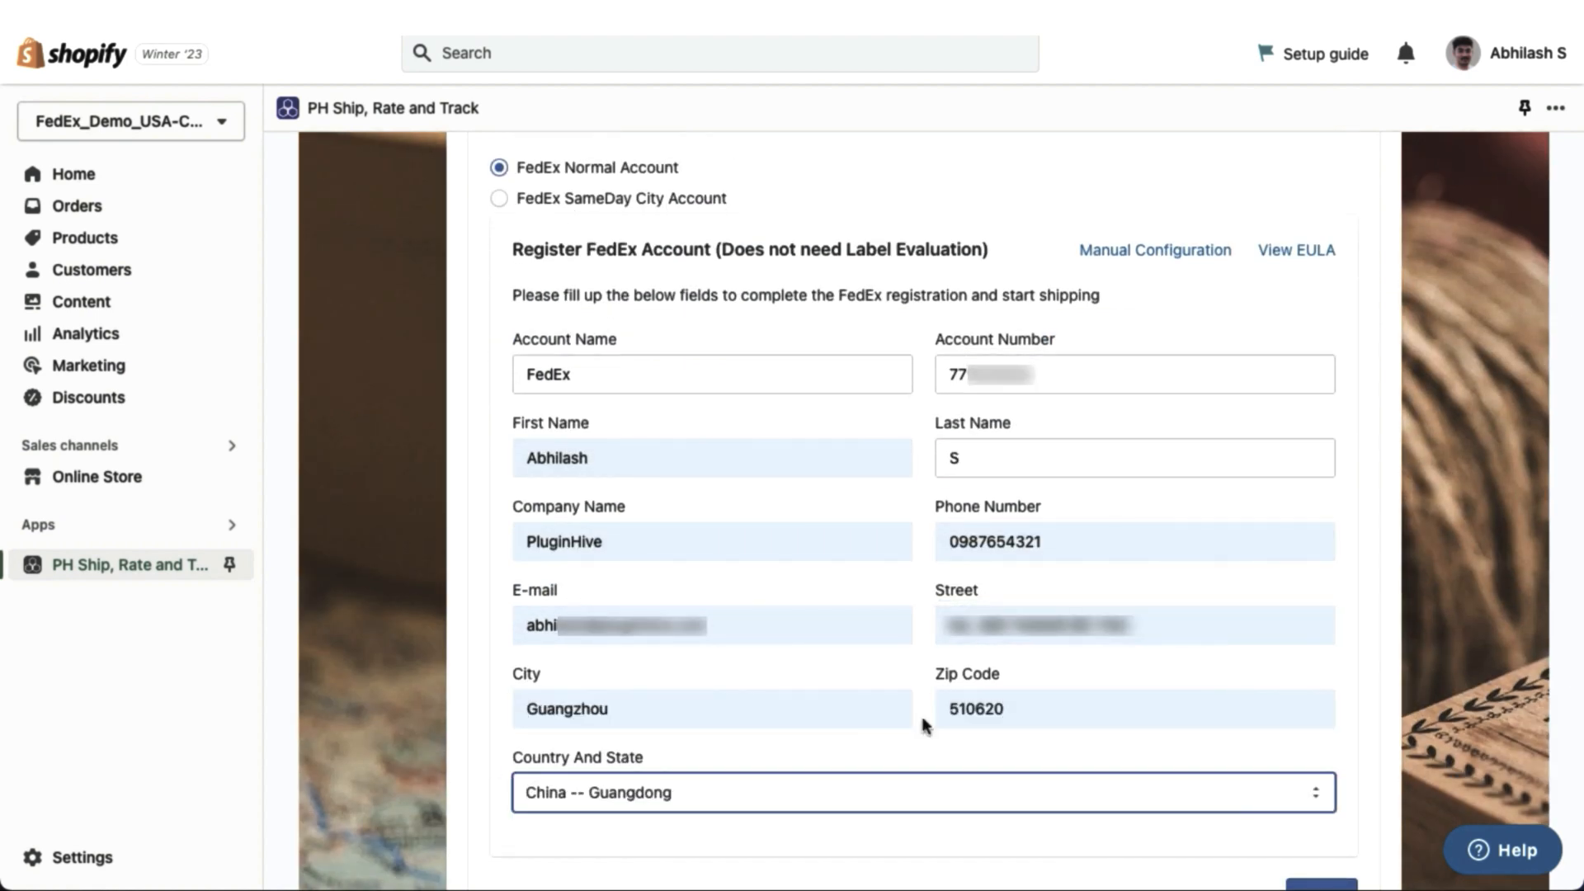
scroll(921, 726, down, 2)
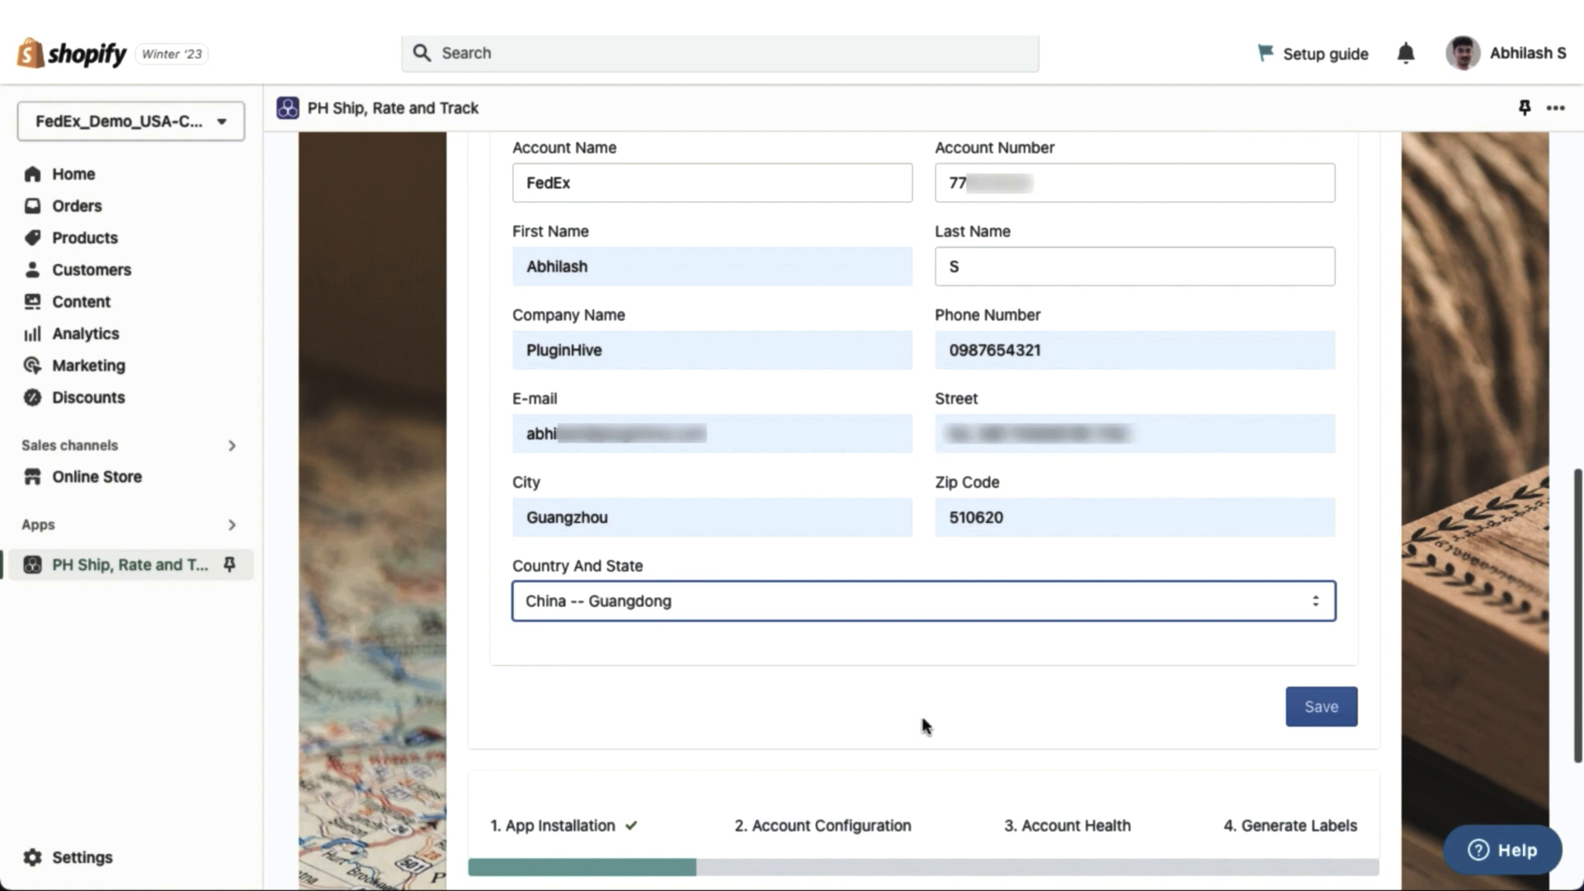
Save the completed Register FedEx Account form.
click(1322, 707)
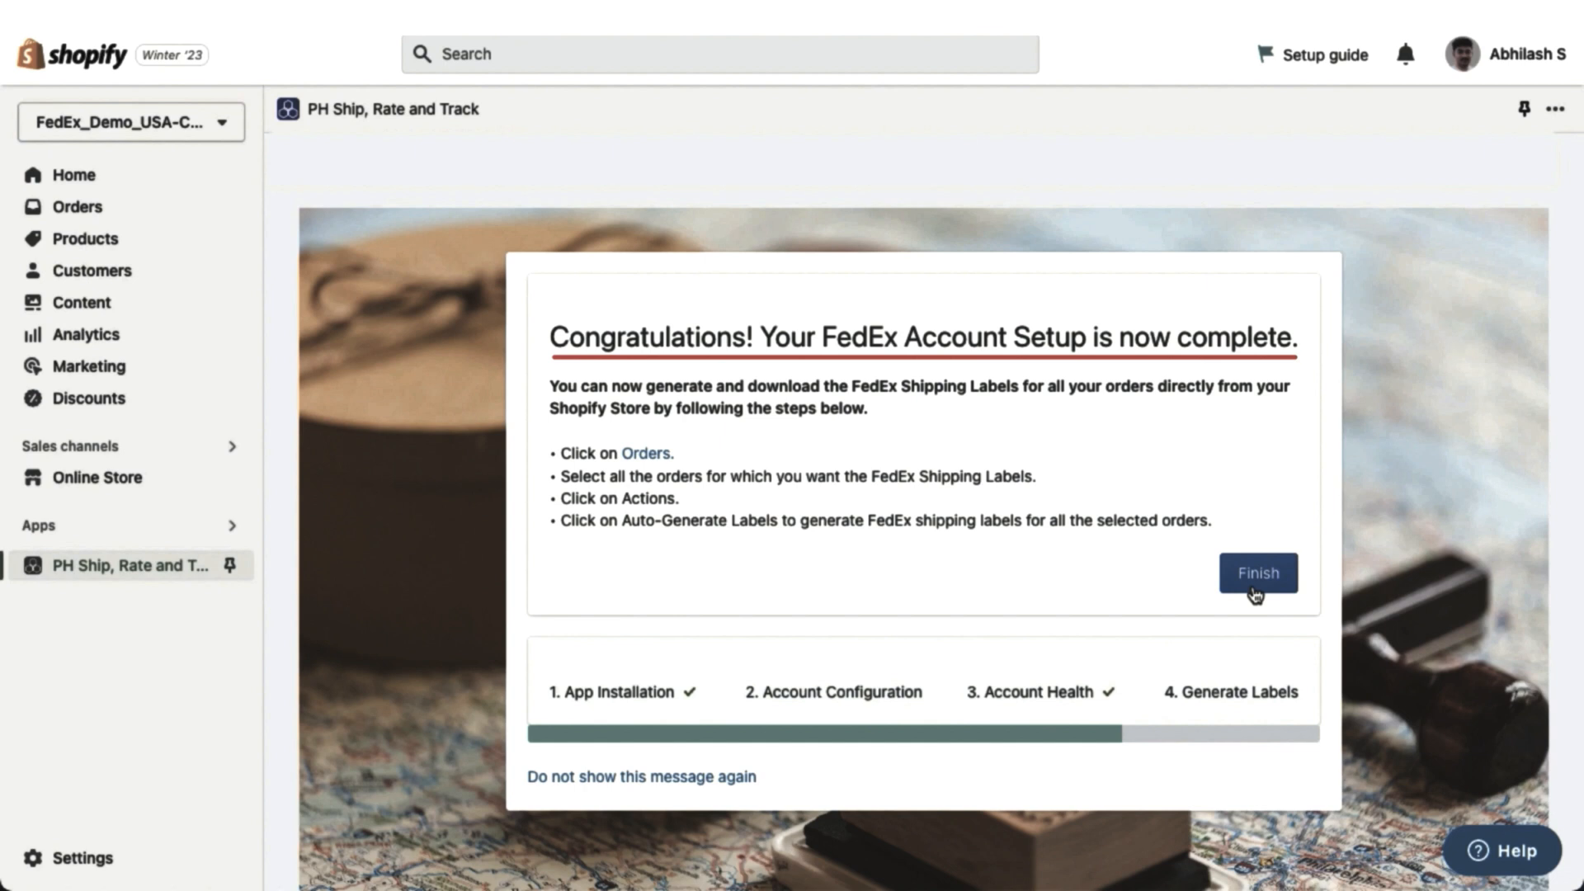
Finish the setup from the Congratulations dialog.
click(1255, 576)
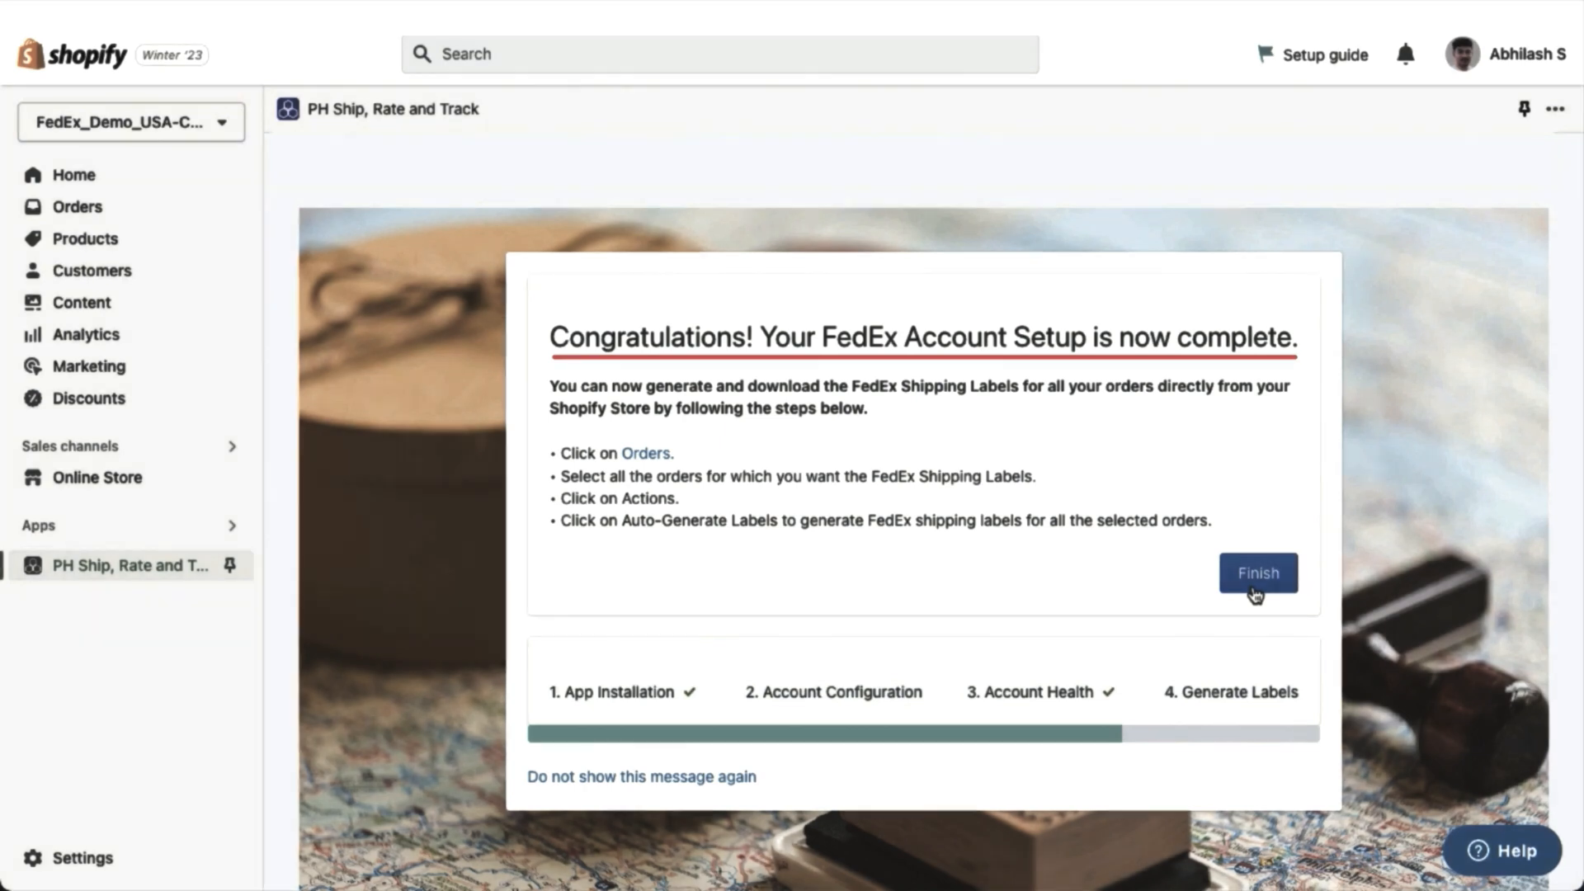